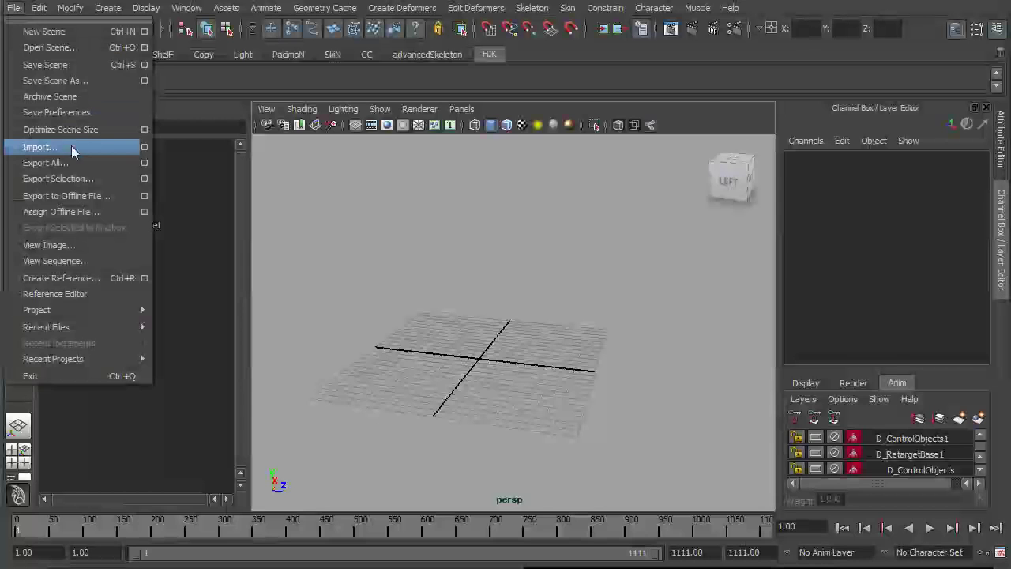
- Import the motion capture file 07_01.bvh from the BVH\01-09\07 folder
click(257, 117)
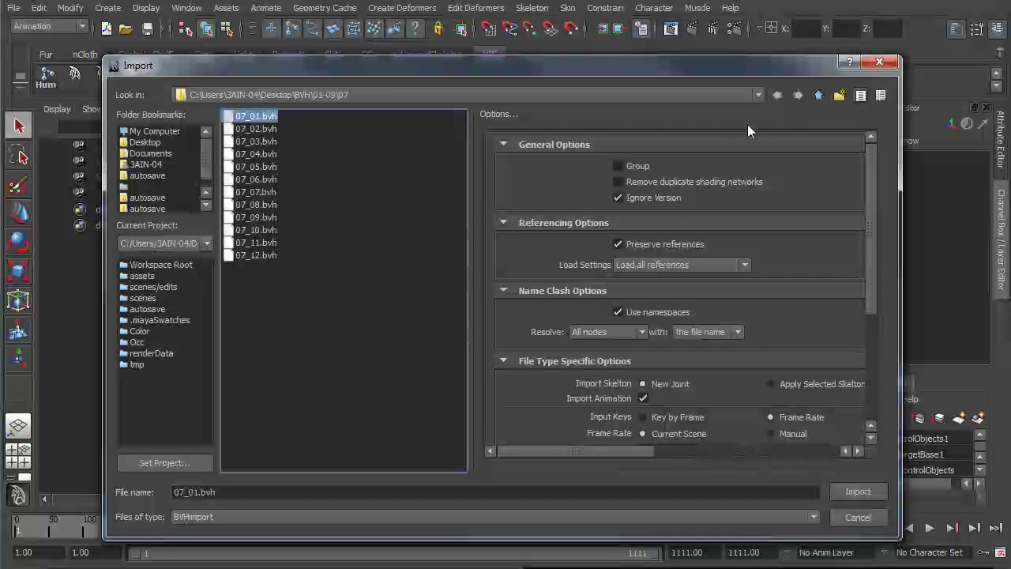
click(820, 96)
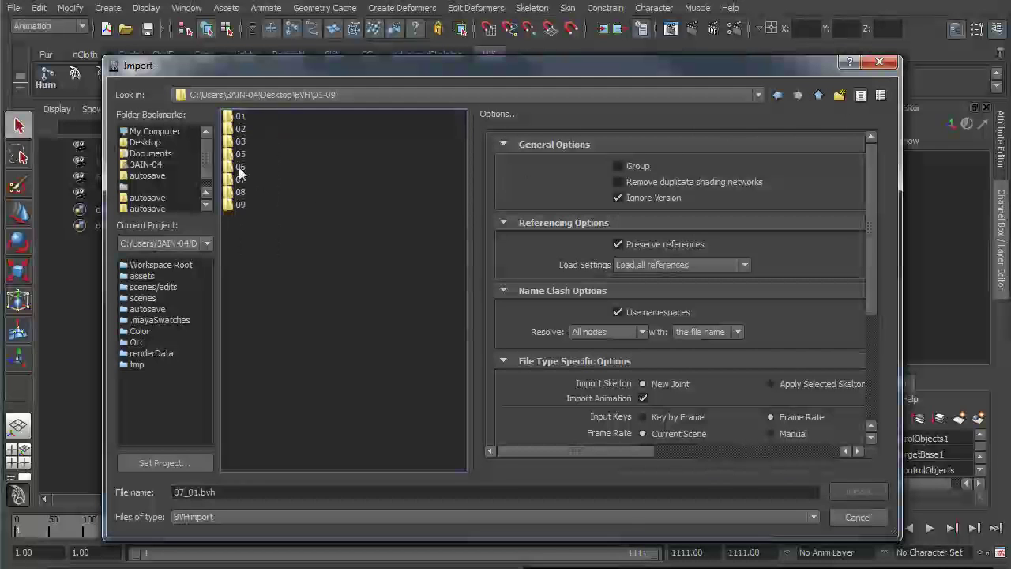
double_click(241, 180)
click(261, 118)
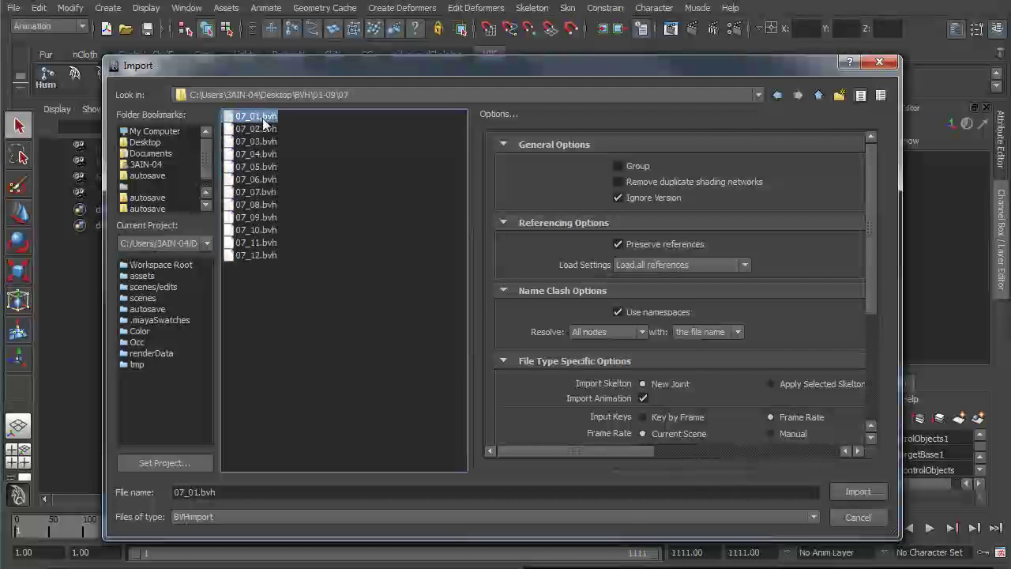
click(856, 491)
- Scrub through the imported skeleton's walk animation and examine it from several angles
alt+right_drag(461, 358, 408, 305)
alt+drag(408, 305, 432, 431)
drag(19, 528, 62, 529)
alt+right_drag(554, 349, 506, 278)
drag(58, 530, 122, 532)
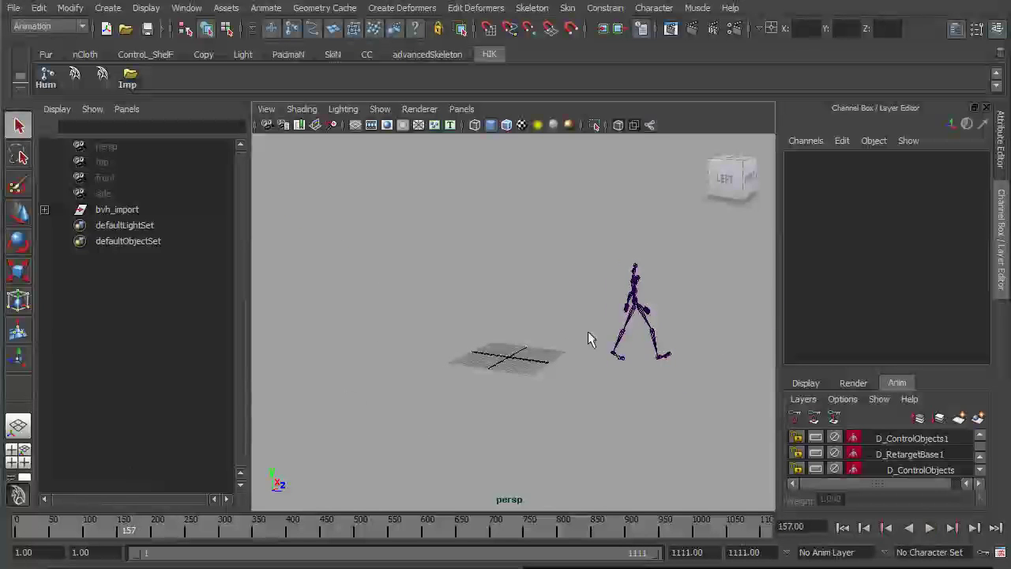
alt+drag(575, 345, 534, 339)
mouse_move(122, 547)
mouse_down()
mouse_move(57, 547)
mouse_move(175, 538)
mouse_move(4, 537)
mouse_move(83, 531)
mouse_up()
alt+right_drag(431, 312, 508, 381)
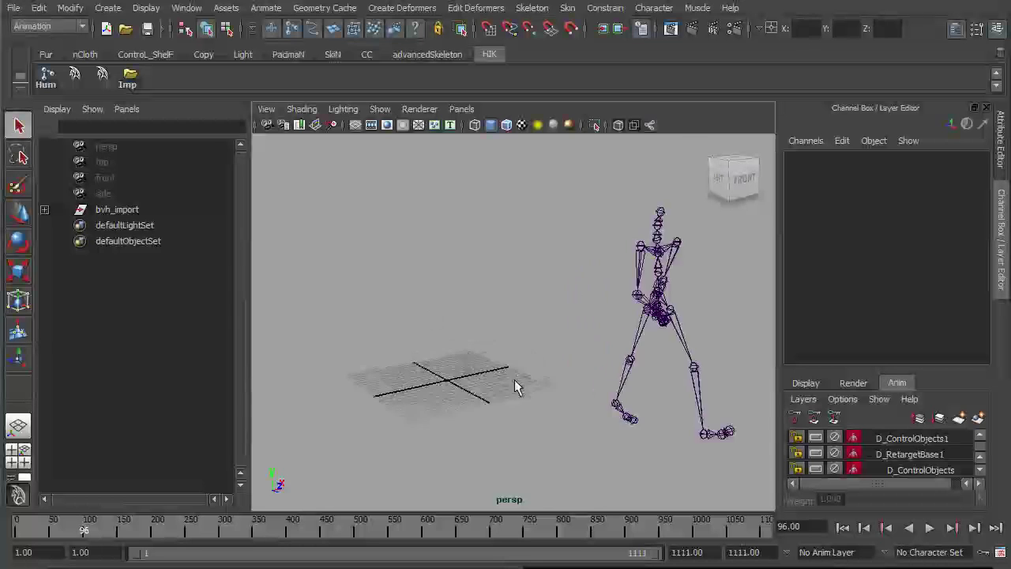
alt+middle_drag(508, 381, 409, 352)
- Select the Hips root joint inside bvh_import
click(45, 210)
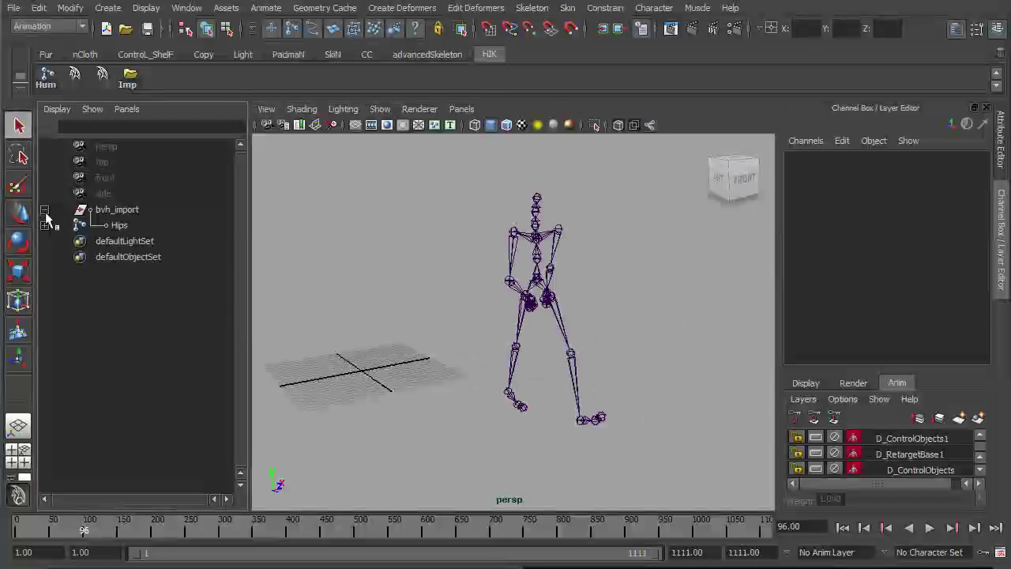
click(118, 225)
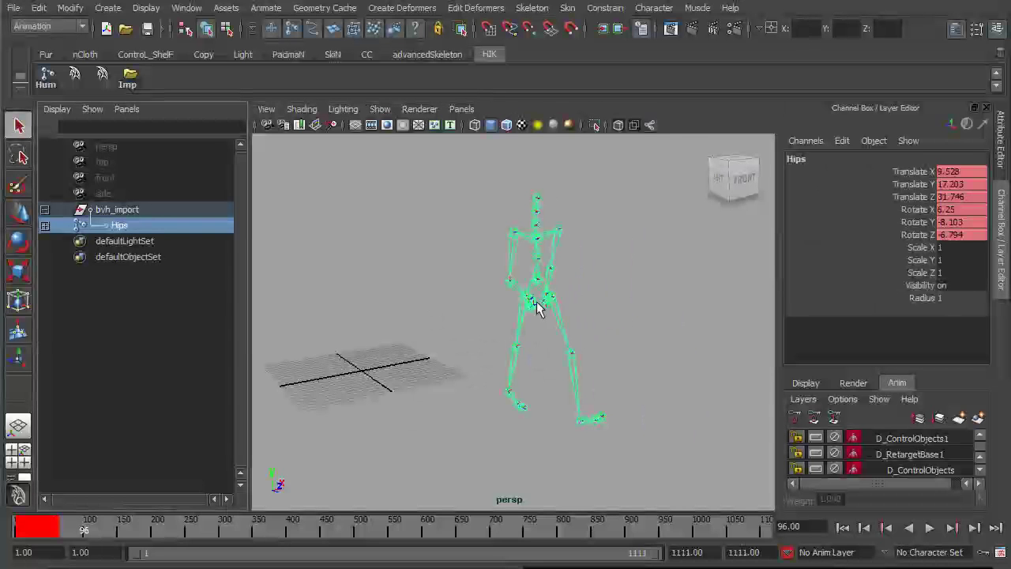
alt+drag(536, 301, 493, 308)
alt+right_drag(493, 309, 525, 332)
alt+drag(517, 333, 544, 336)
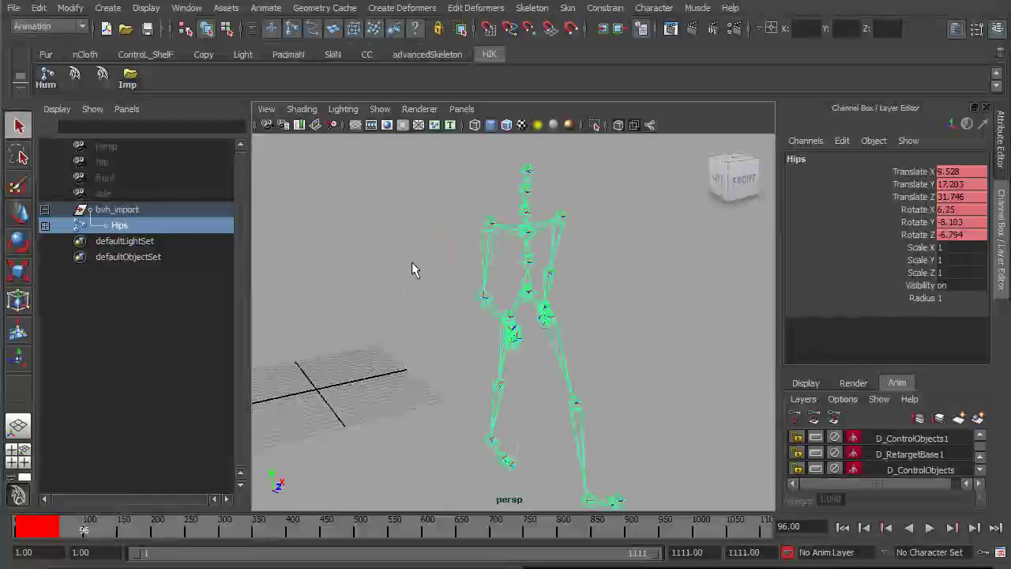
- Open the Trax Editor beside the skeleton, shrink its window to fit the screen and frame the skeleton
click(187, 10)
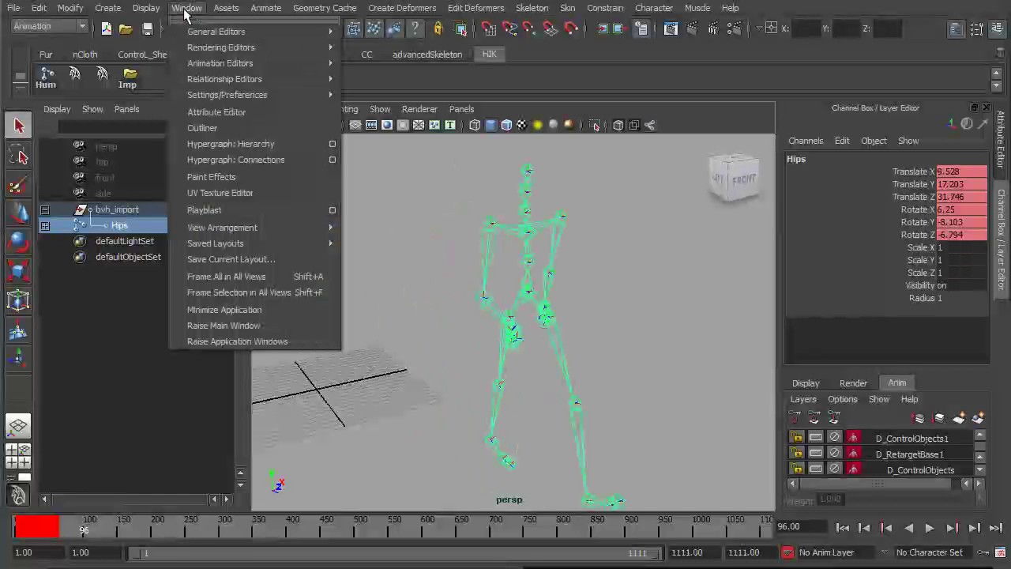
mouse_move(241, 63)
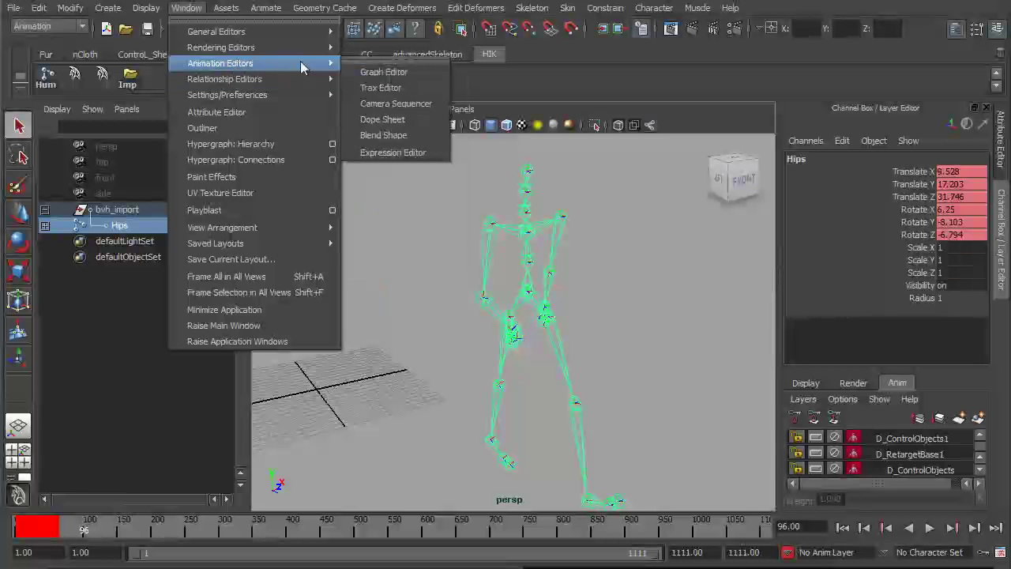
click(425, 94)
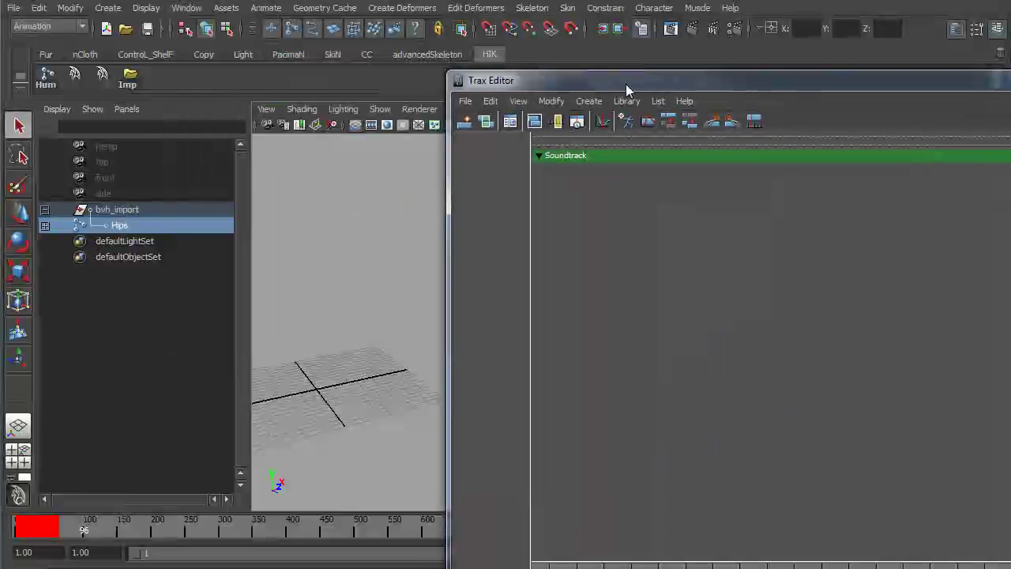
drag(1010, 568, 946, 484)
key(f)
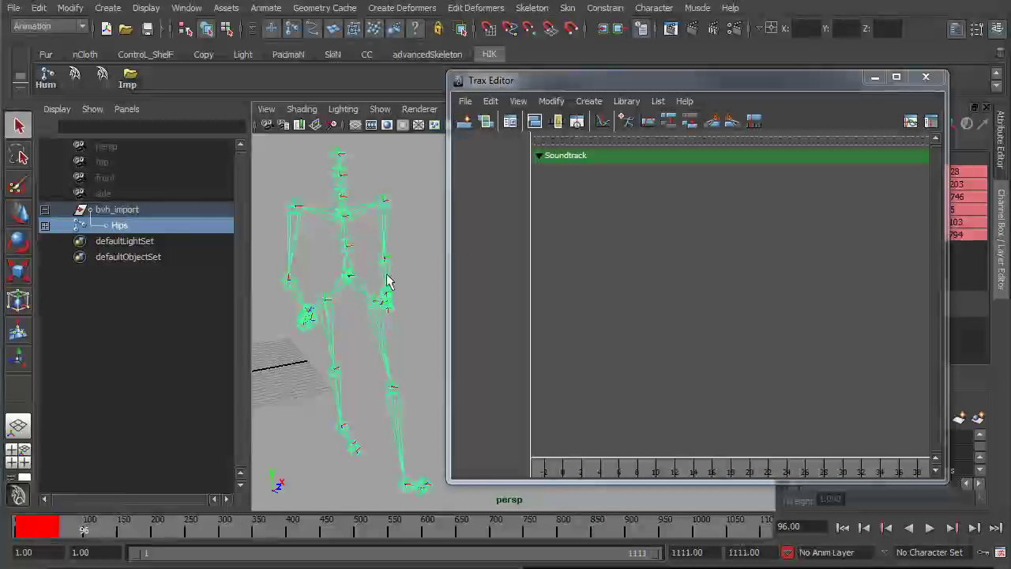
- Create an animation clip from the selected Hips skeleton in the Trax Editor
click(464, 125)
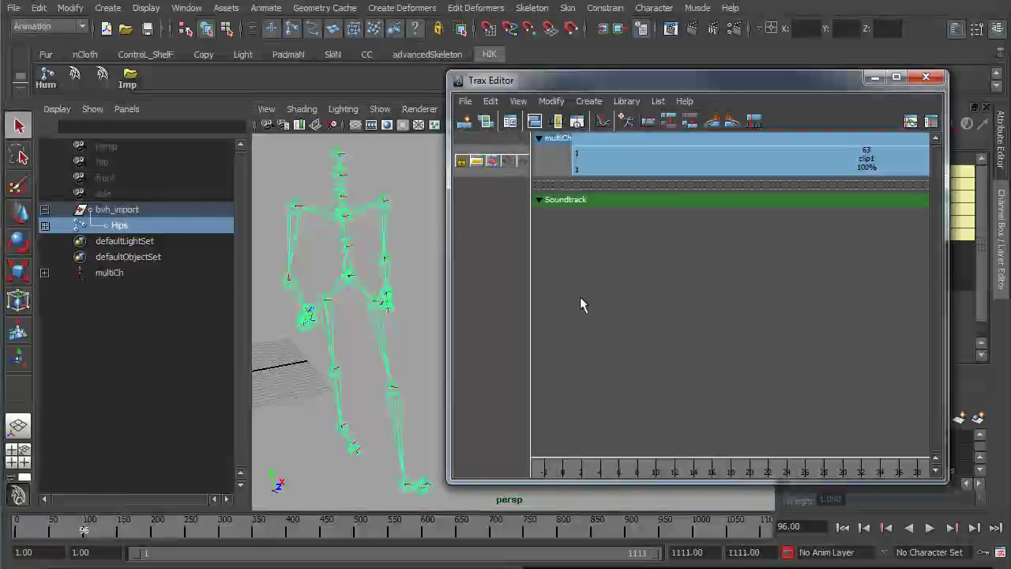
alt+right_drag(775, 304, 750, 280)
alt+middle_drag(737, 297, 622, 340)
alt+right_drag(660, 317, 703, 308)
alt+middle_drag(703, 308, 641, 331)
alt+right_drag(776, 295, 708, 281)
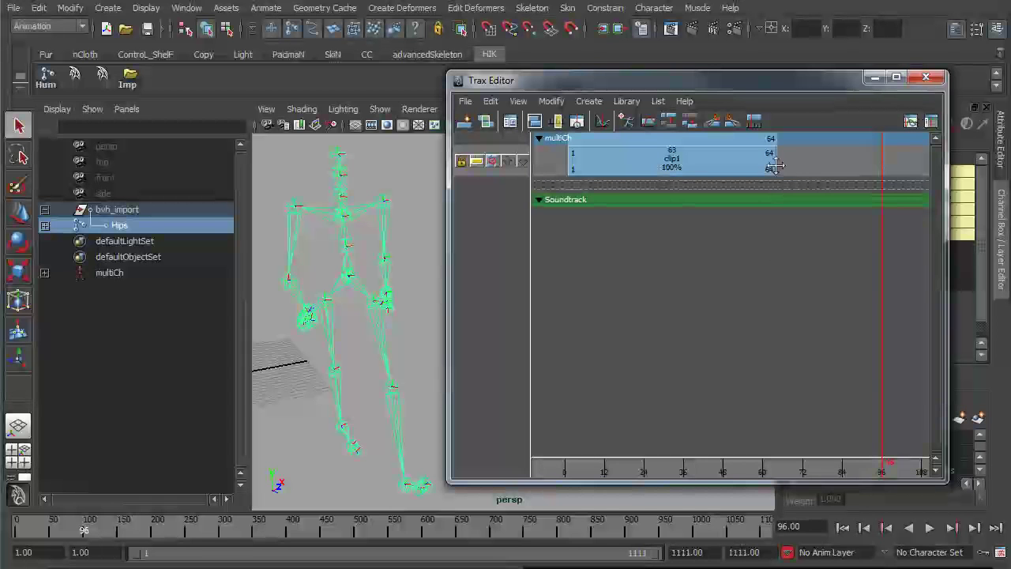
- Extend the cycling of clip1 to about 2.8 cycles after its end
drag(772, 166, 898, 187)
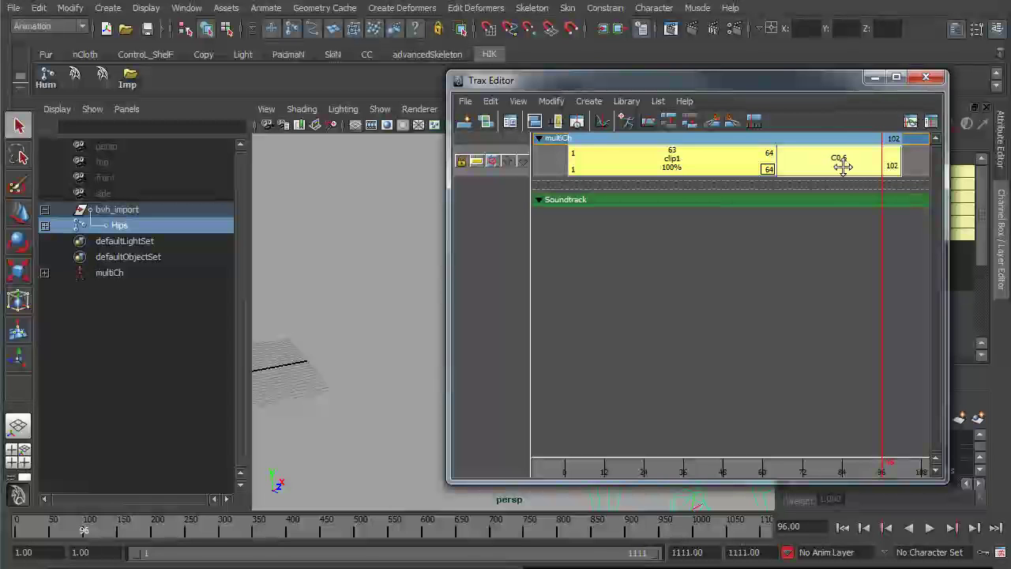
alt+middle_drag(811, 239, 728, 279)
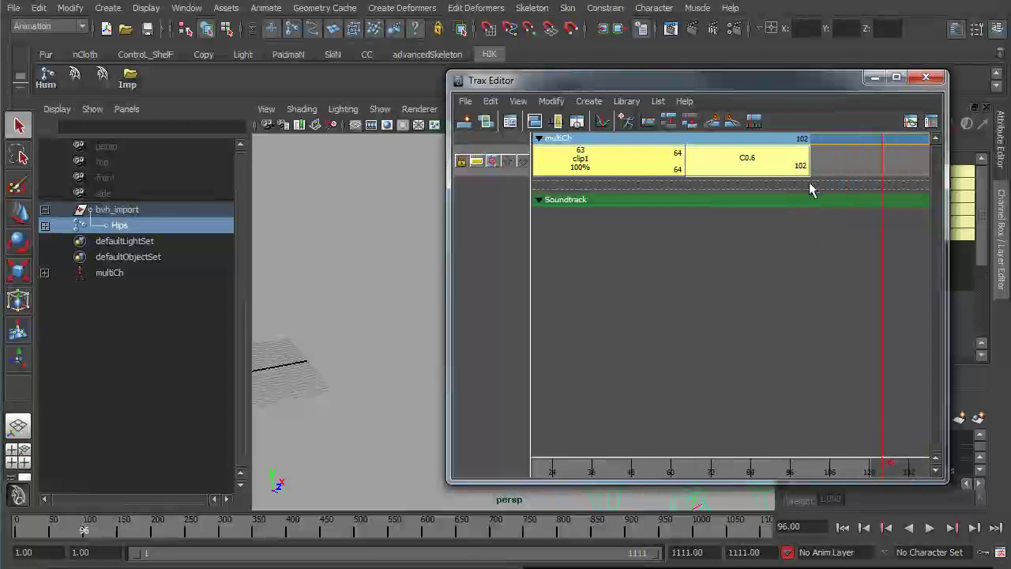
drag(808, 171, 849, 172)
drag(978, 178, 1008, 179)
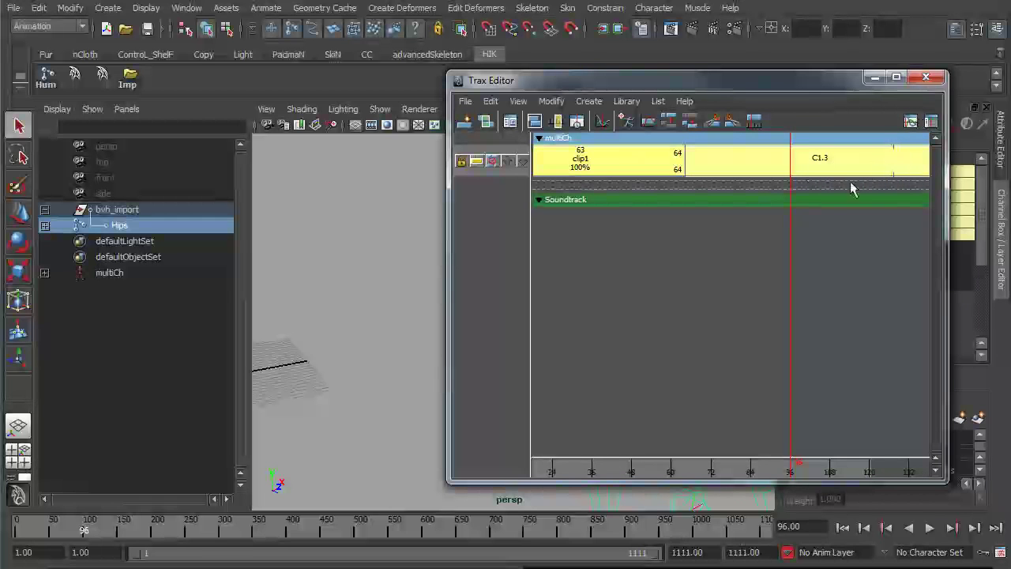
alt+right_drag(858, 261, 772, 261)
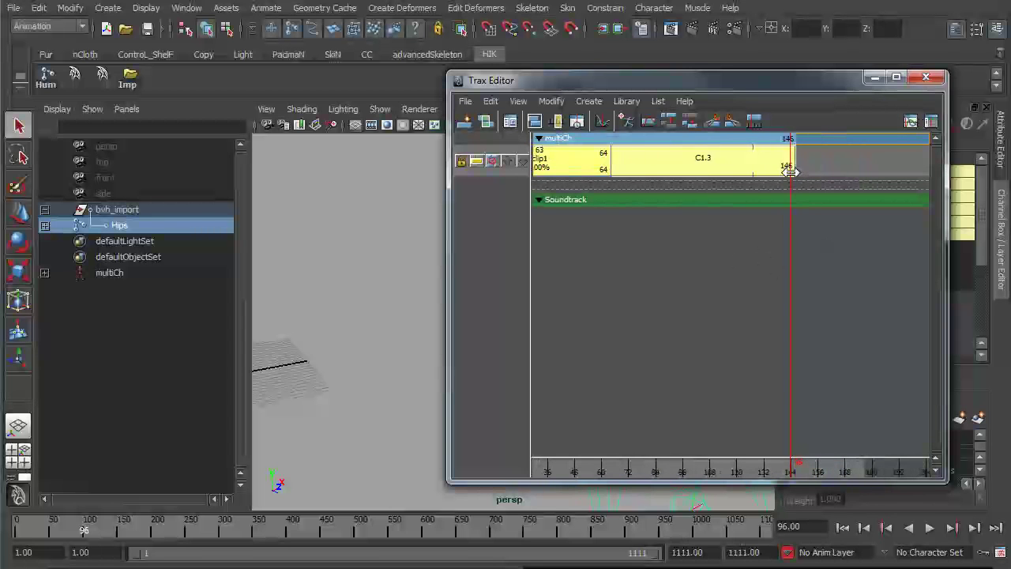
drag(790, 168, 999, 174)
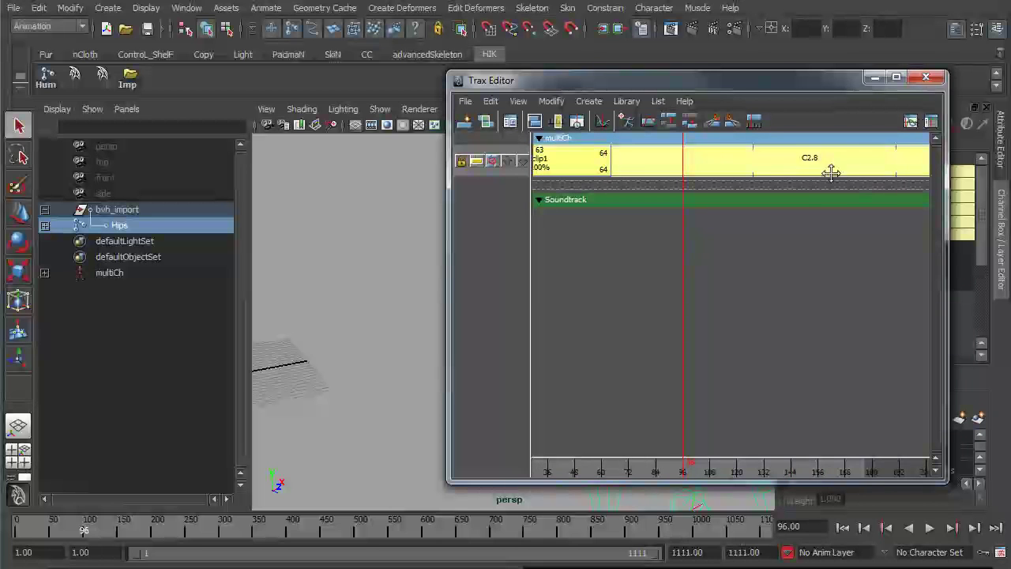
alt+right_drag(774, 267, 727, 266)
alt+middle_drag(571, 304, 630, 309)
- Check the skeleton's motion around the clip's end and shorten the playback range to end at frame 231
alt+drag(387, 363, 316, 345)
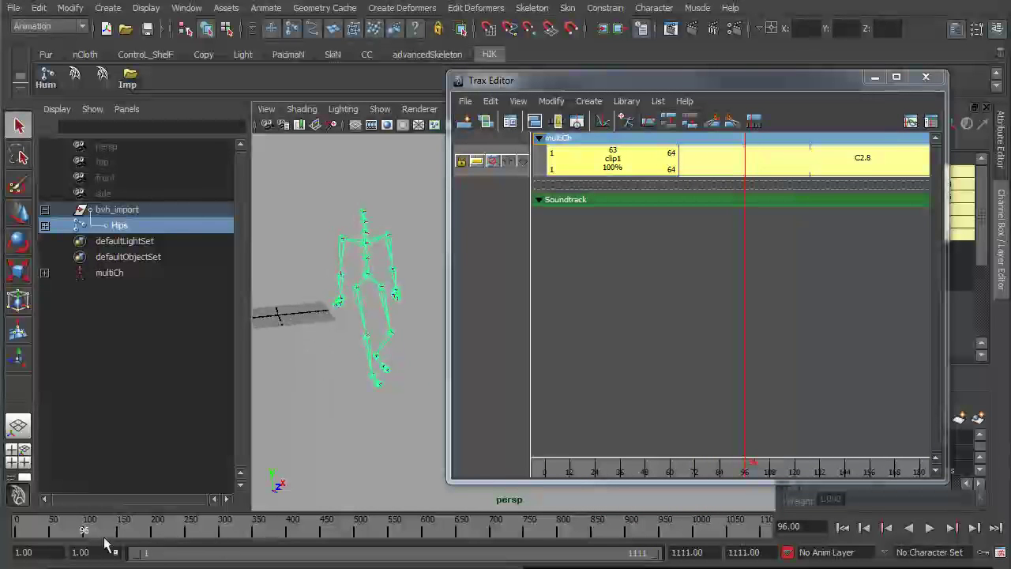
mouse_move(50, 529)
mouse_down()
mouse_move(8, 527)
mouse_move(61, 530)
mouse_up()
alt+drag(290, 429, 378, 430)
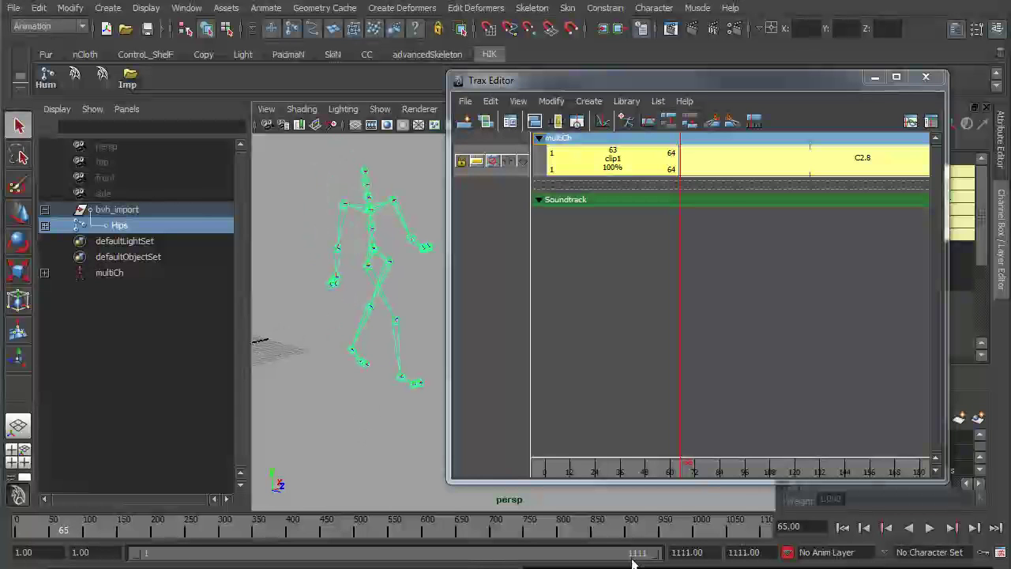
drag(629, 558, 231, 563)
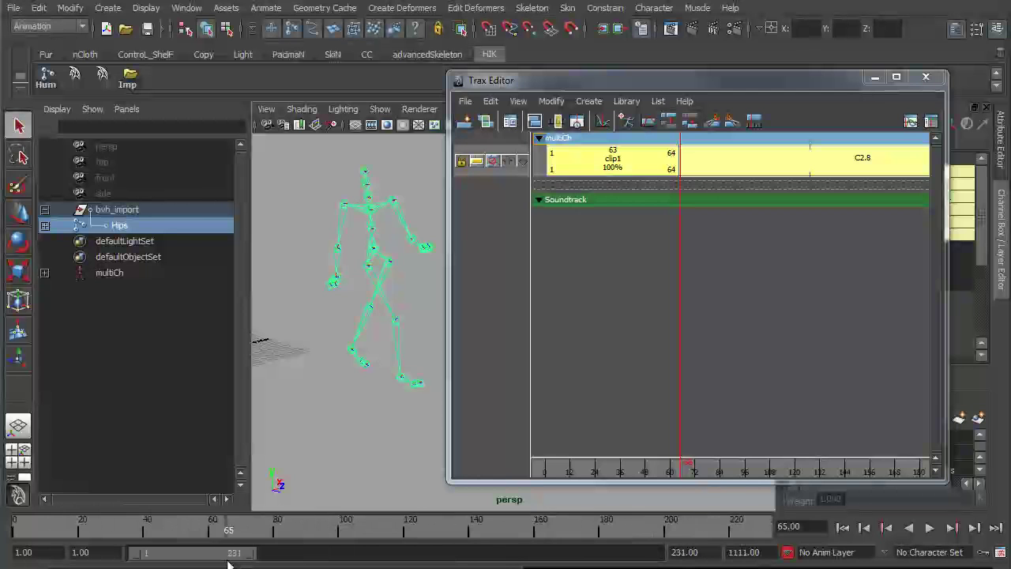
- Play and scrub the walk from frame 1 to find where the starting pose repeats near the clip's end
mouse_move(192, 535)
mouse_down()
mouse_move(203, 533)
mouse_move(179, 535)
mouse_move(191, 539)
mouse_up()
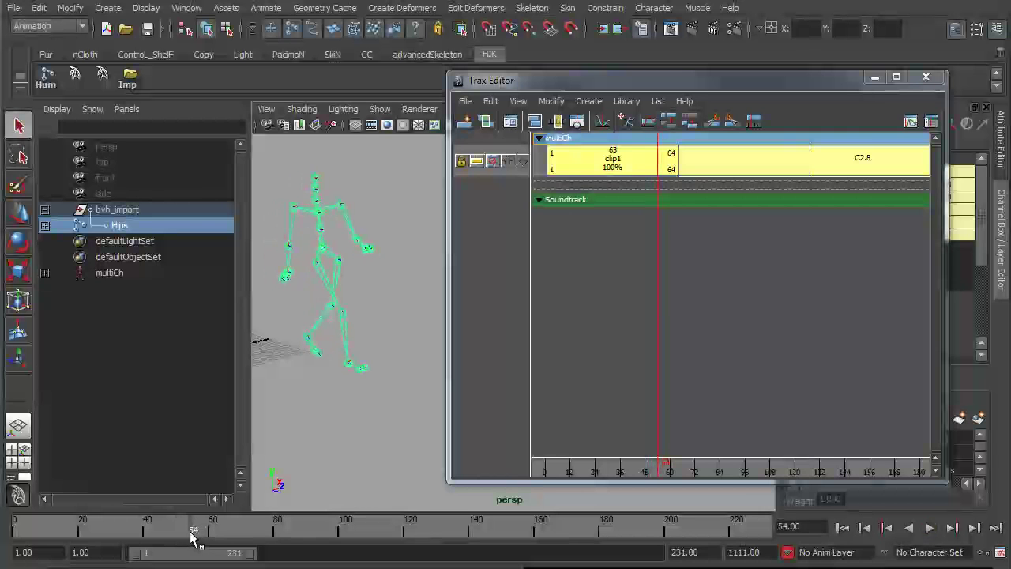
alt+middle_drag(325, 425, 439, 426)
drag(97, 533, 17, 533)
alt+middle_drag(340, 411, 424, 438)
scroll(408, 443, up, 3)
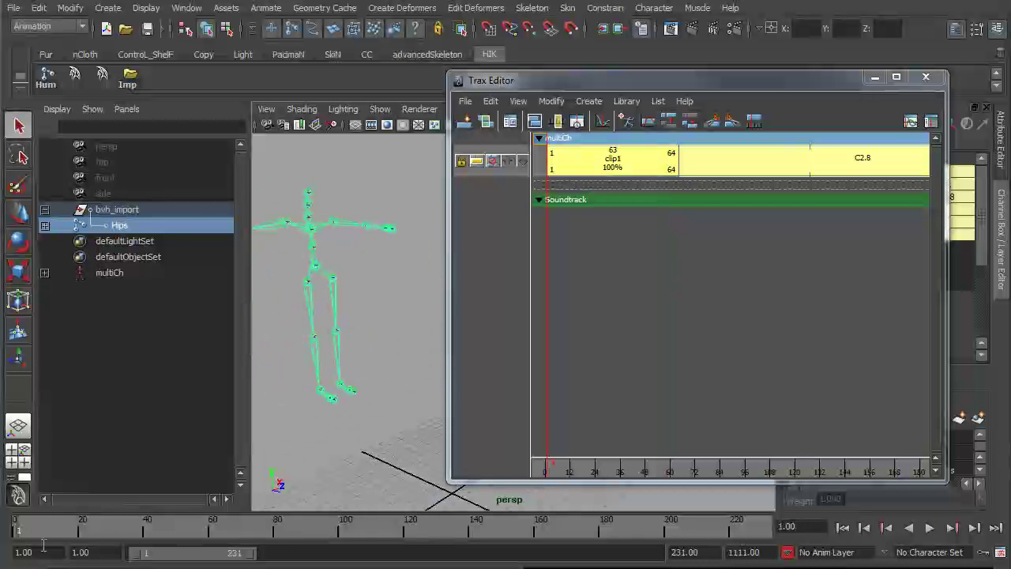
key(alt+v)
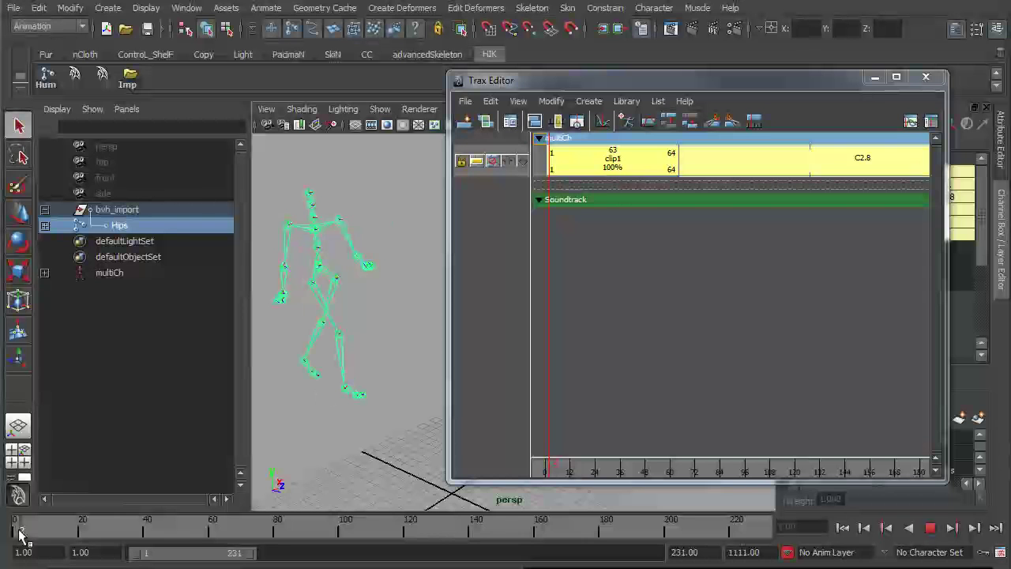
key(alt+v)
alt+middle_drag(393, 391, 254, 474)
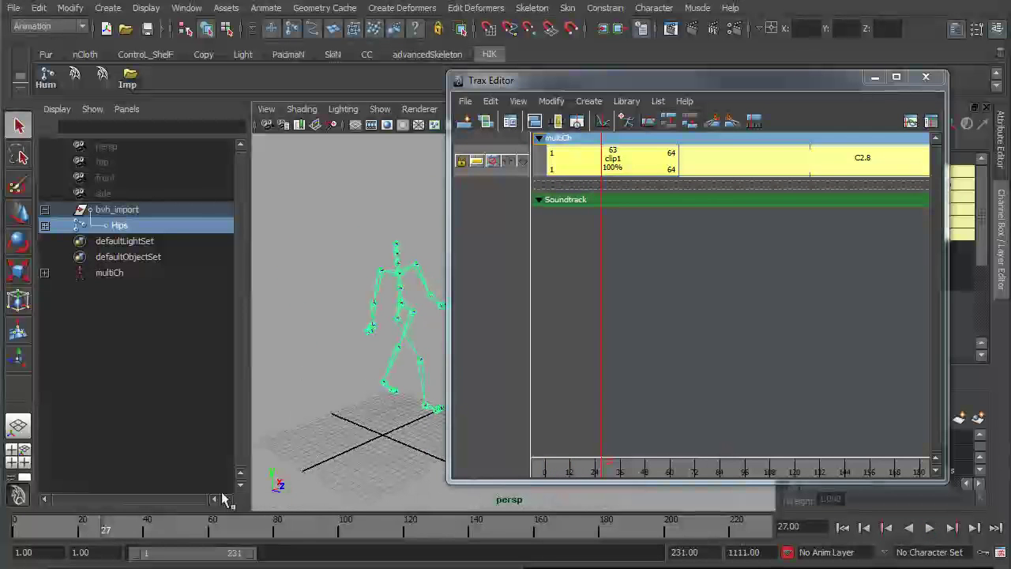
drag(111, 537, 203, 530)
alt+middle_drag(312, 419, 215, 412)
alt+middle_drag(346, 415, 323, 402)
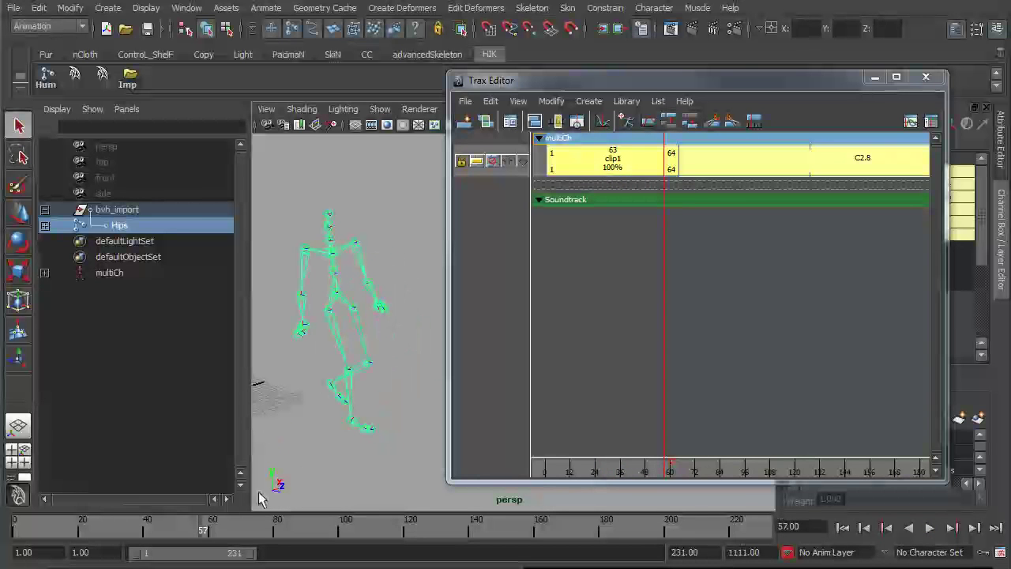
mouse_move(203, 531)
mouse_down()
mouse_move(184, 529)
mouse_move(193, 527)
mouse_up()
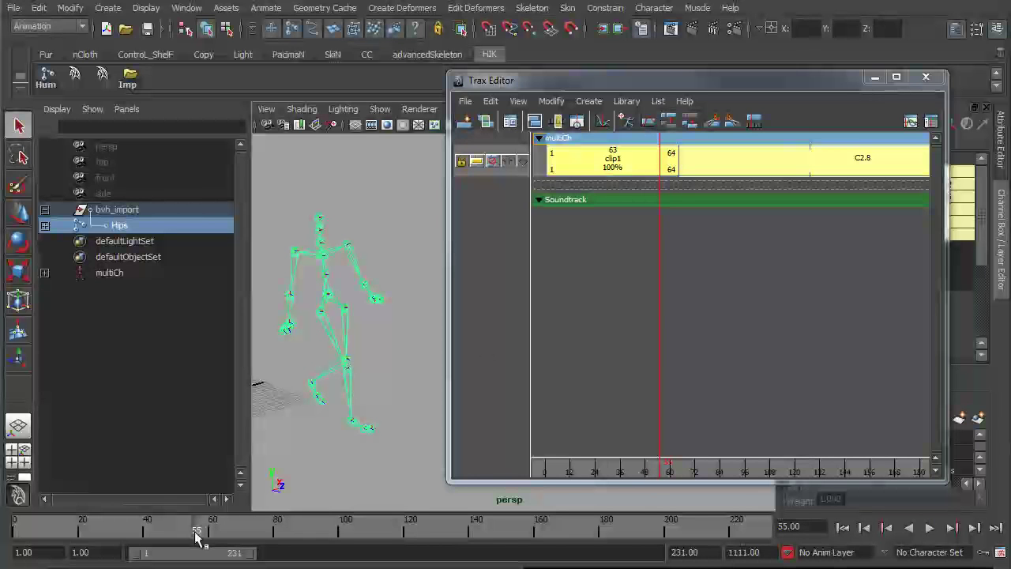
- Trim the end of clip1 successively to frames 55, 54 and 53
click(670, 154)
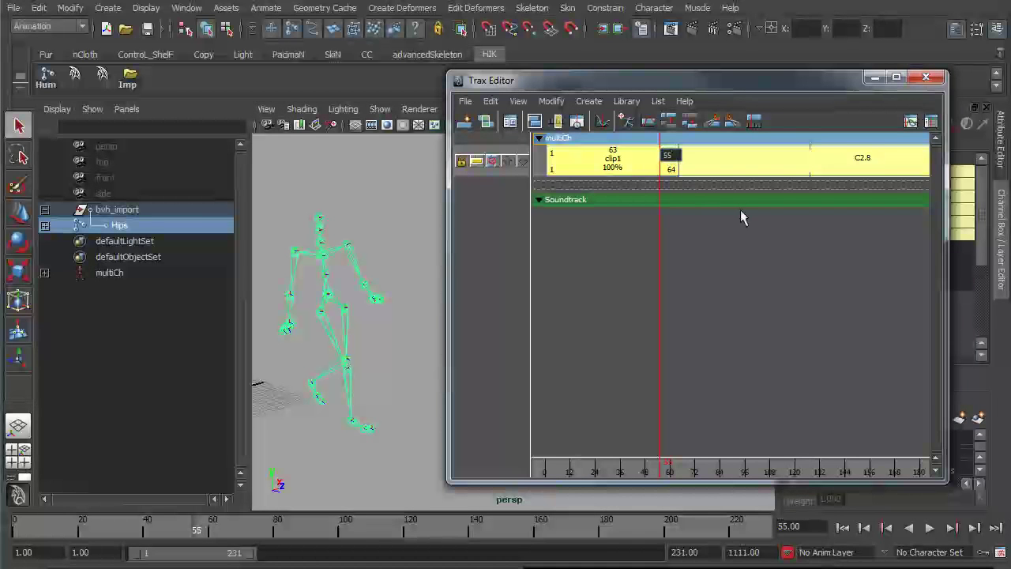
key(Return)
mouse_move(192, 524)
mouse_down()
mouse_move(168, 529)
mouse_move(214, 530)
mouse_move(193, 530)
mouse_up()
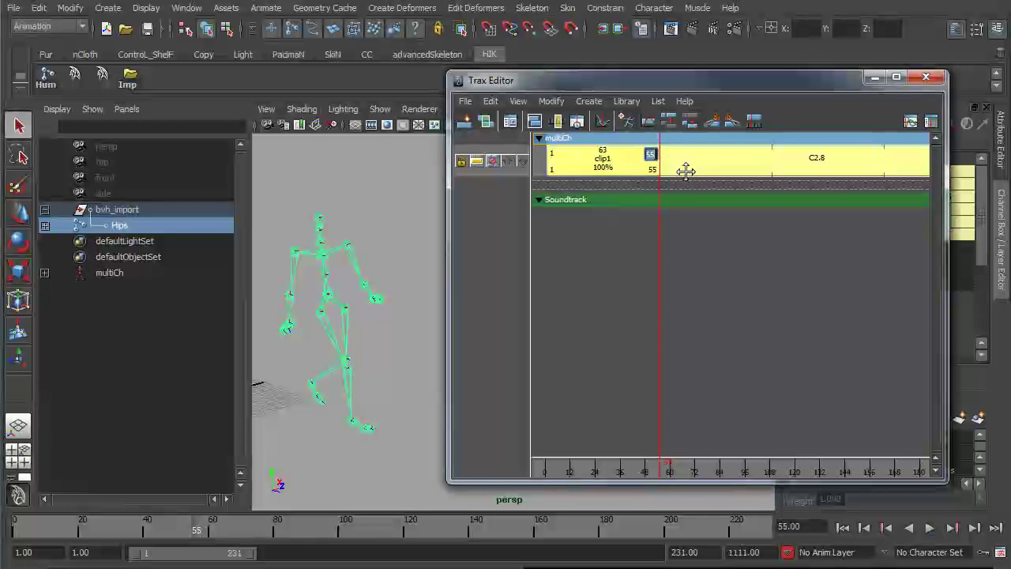
text(54)
key(Return)
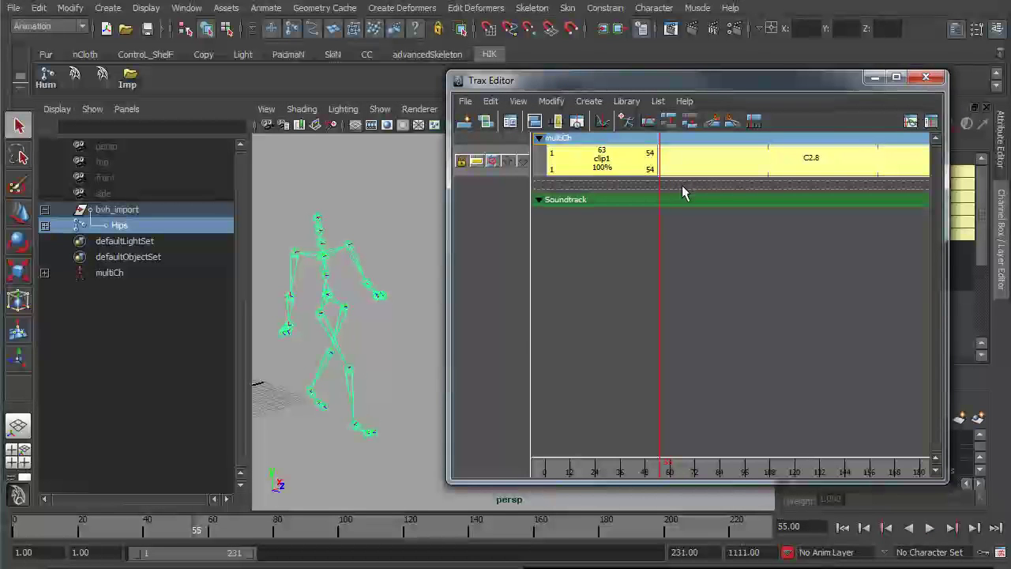
drag(186, 534, 210, 533)
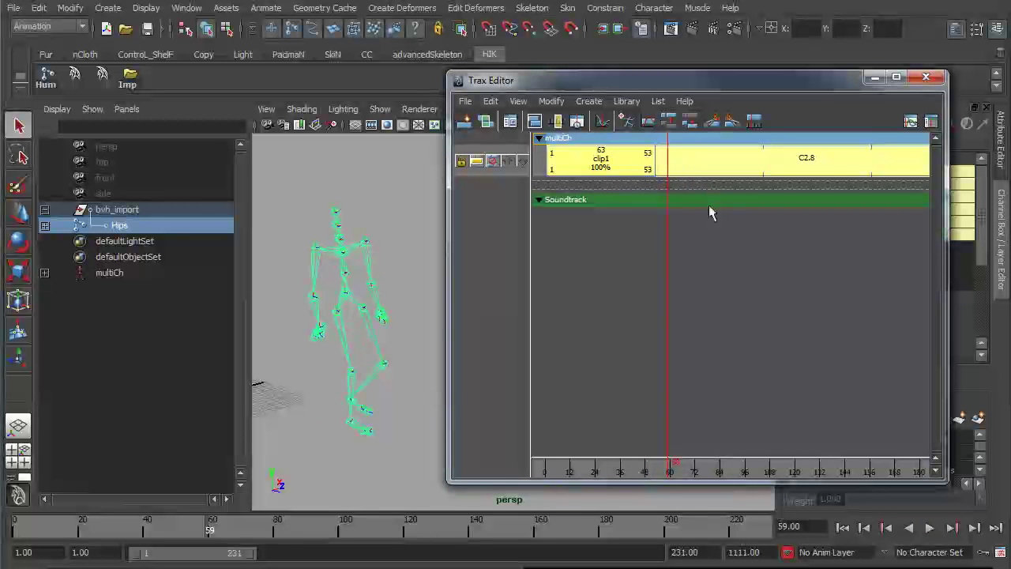
- Scrub across the trimmed clip's end to examine how the walk flows into its next cycle
drag(192, 527, 245, 534)
alt+middle_drag(374, 388, 287, 380)
alt+drag(287, 381, 319, 415)
drag(216, 532, 174, 535)
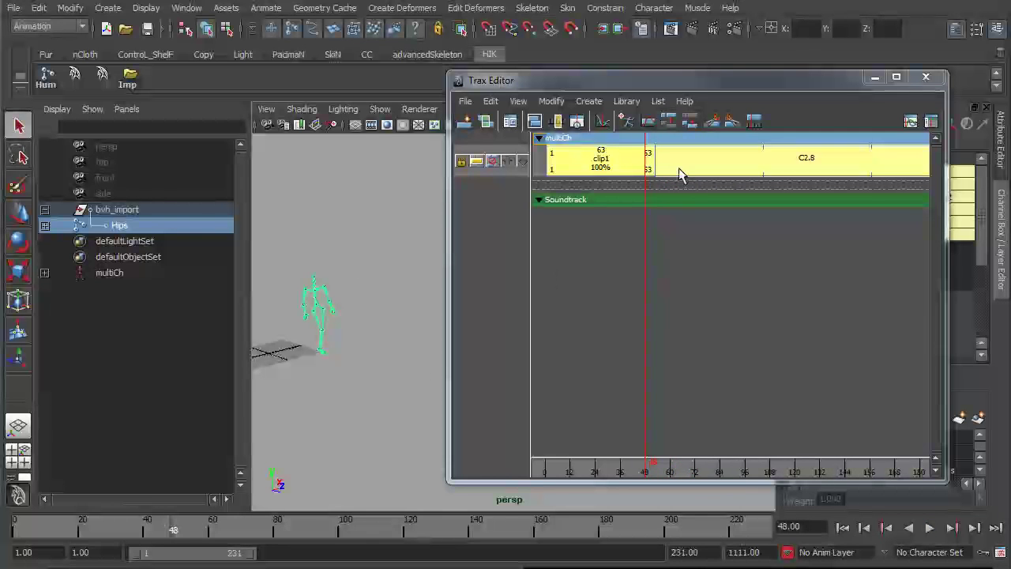
- Examine the skeleton's poses frame by frame around the clip1 loop point at frame 53 in the Trax Editor
click(639, 466)
alt+middle_drag(693, 284, 720, 348)
alt+right_drag(713, 289, 782, 332)
alt+middle_drag(722, 292, 789, 308)
alt+right_drag(717, 289, 767, 316)
alt+middle_drag(767, 315, 799, 308)
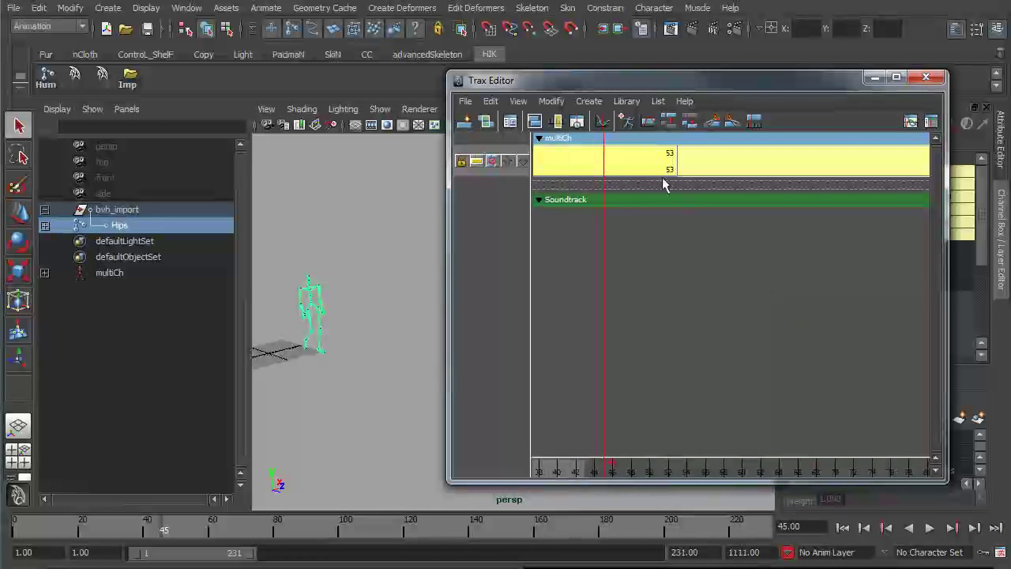
drag(618, 466, 631, 466)
alt+middle_drag(400, 389, 458, 379)
alt+right_drag(392, 366, 407, 383)
alt+middle_drag(392, 382, 449, 353)
alt+right_drag(365, 348, 398, 365)
alt+middle_drag(352, 342, 402, 349)
alt+right_drag(403, 352, 358, 351)
drag(638, 472, 649, 471)
alt+right_drag(379, 414, 359, 397)
alt+middle_drag(359, 397, 275, 390)
click(661, 469)
mouse_move(666, 474)
mouse_down()
mouse_move(713, 474)
mouse_move(626, 474)
mouse_move(741, 471)
mouse_move(666, 469)
mouse_up()
alt+right_drag(608, 398, 766, 310)
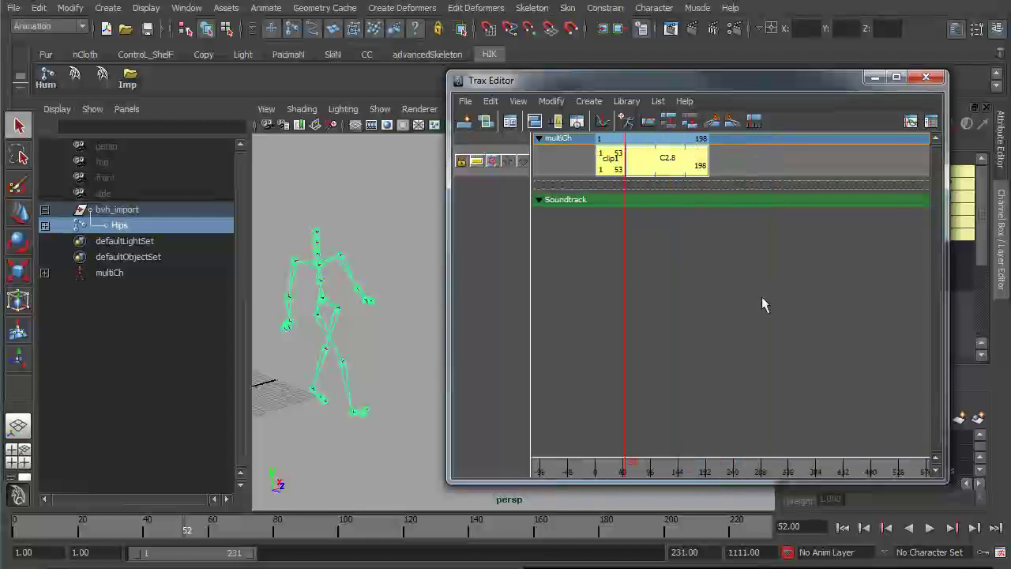
- Extend clip1's cycling to about 17.6 cycles without scaling the clip, and close the Trax Editor
drag(703, 167, 947, 171)
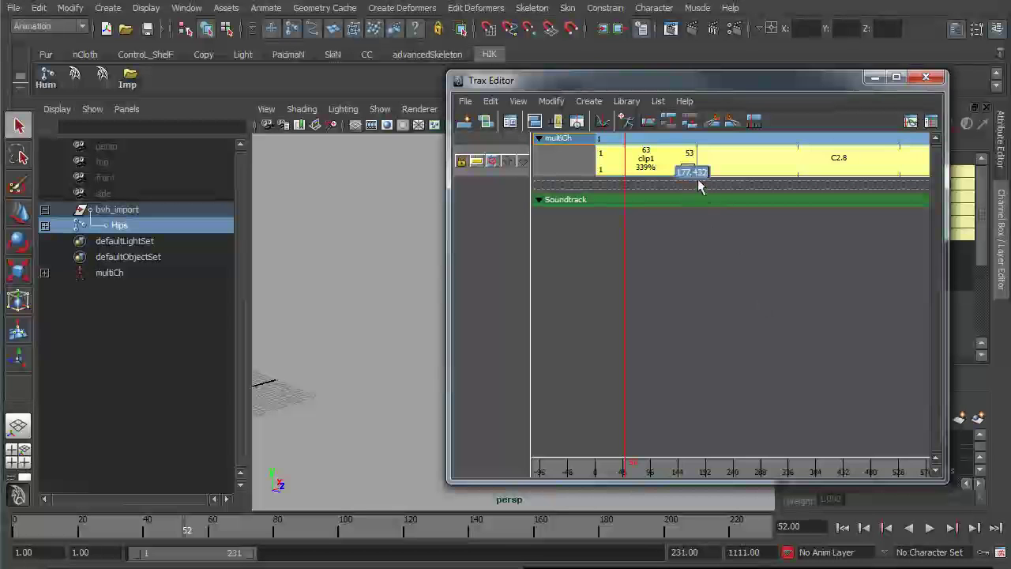
key(ctrl+z)
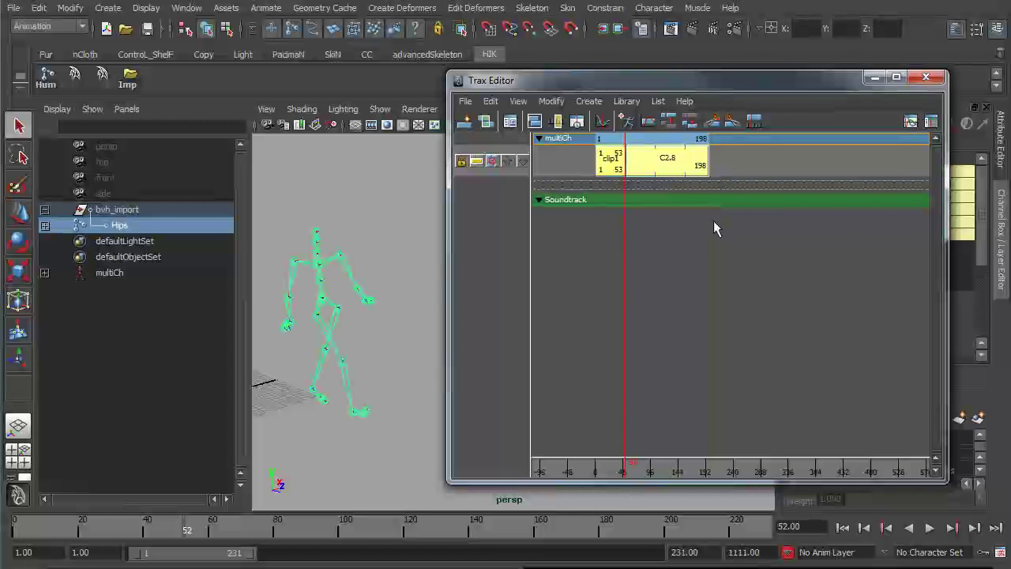
drag(703, 169, 956, 175)
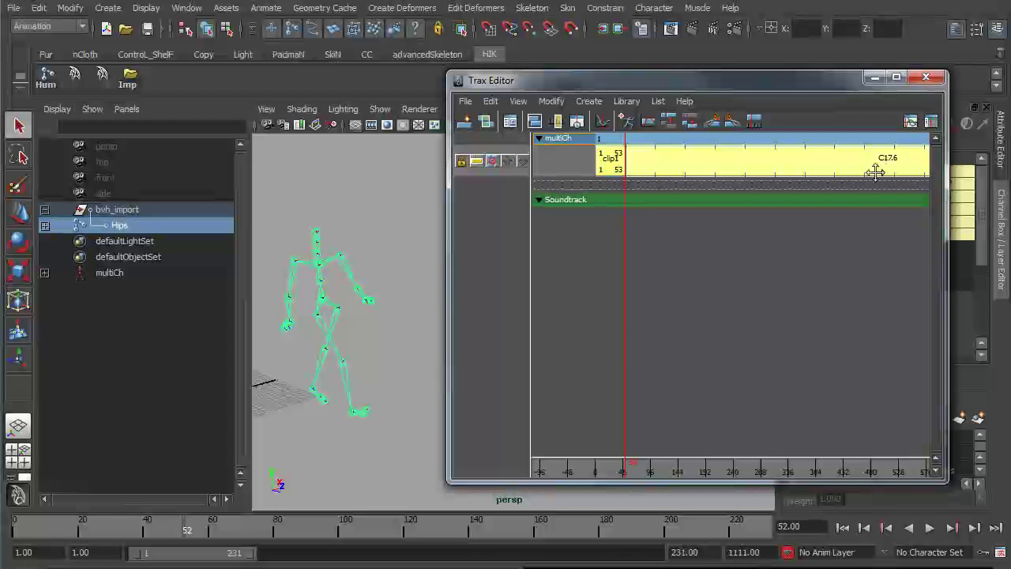
click(926, 76)
- Play the cycled walk from frame 1 and follow the skeleton in the perspective view to check the looping
scroll(480, 338, down, 5)
alt+middle_drag(505, 354, 509, 343)
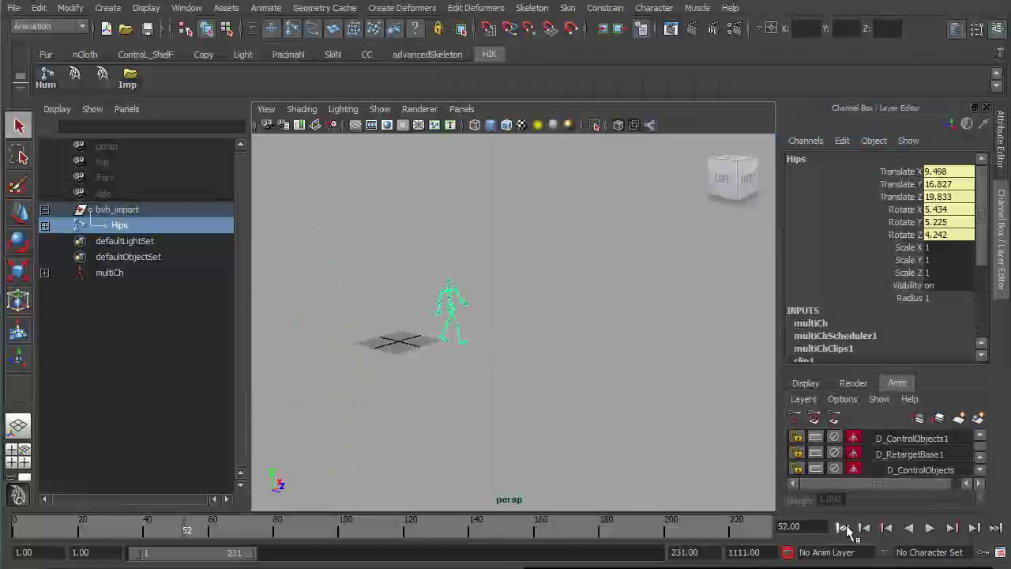
click(843, 529)
click(929, 528)
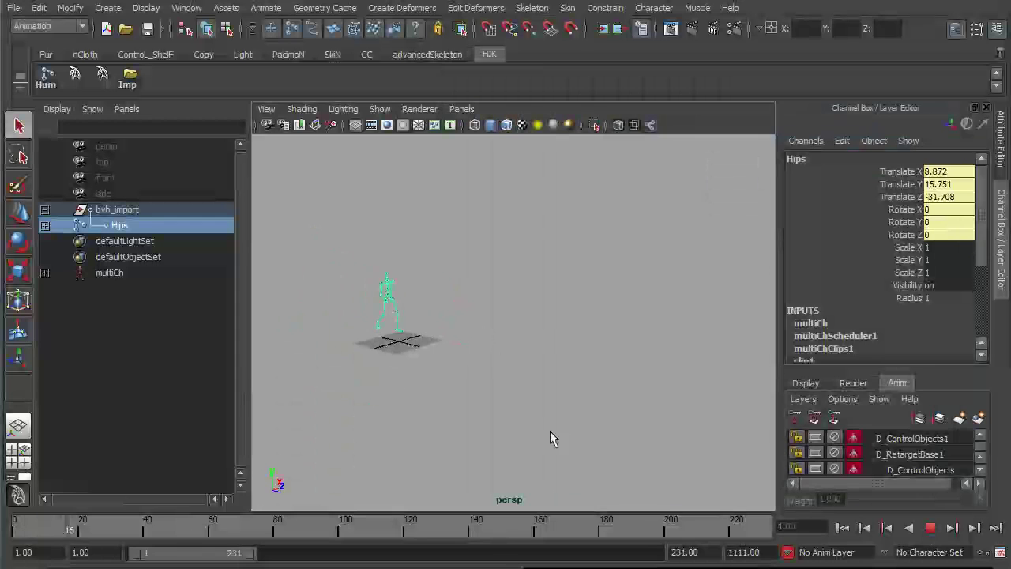
scroll(513, 406, up, 3)
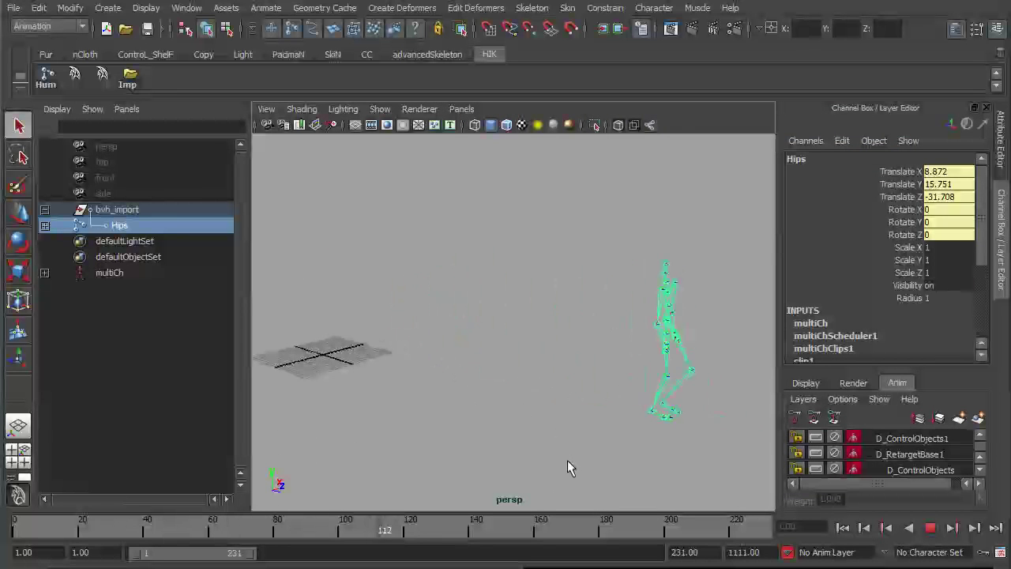
alt+right_drag(596, 454, 538, 410)
alt+middle_drag(538, 409, 412, 398)
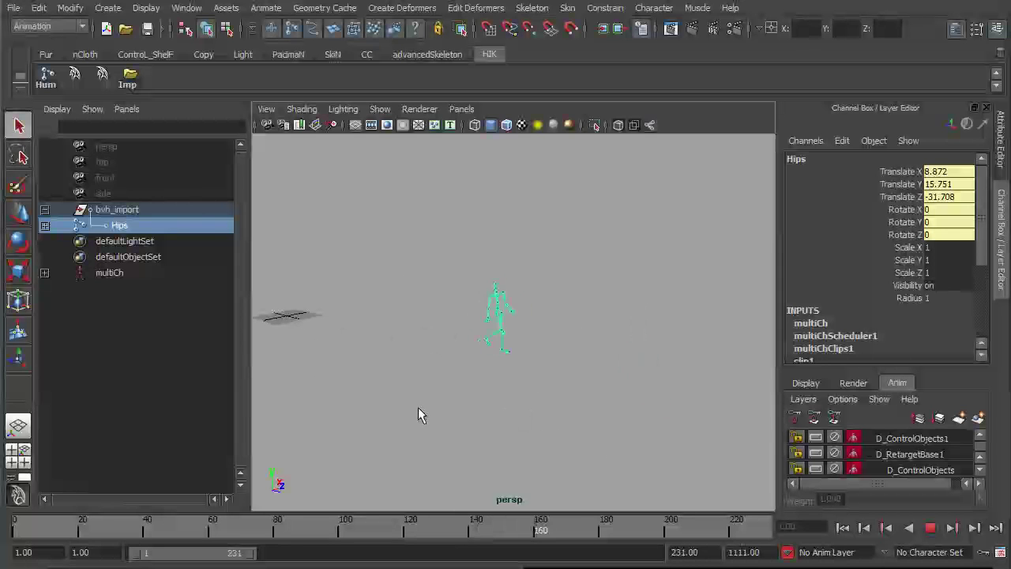